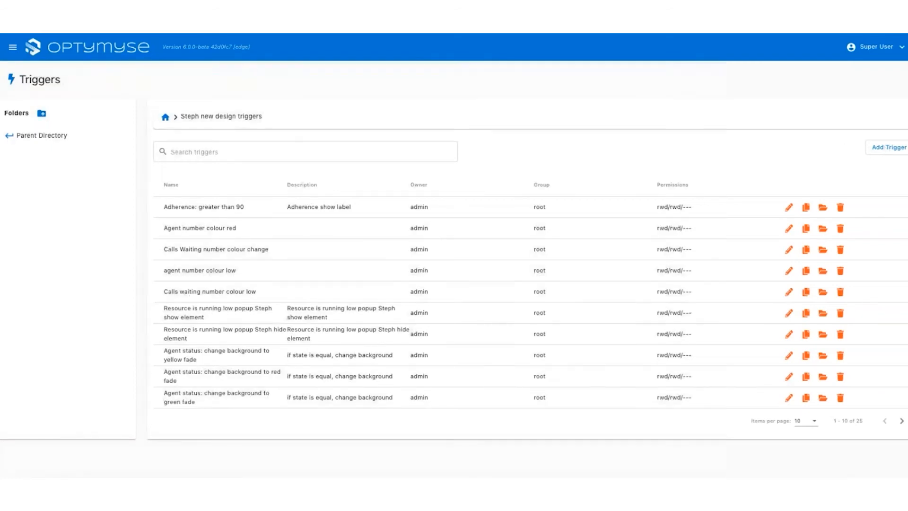
# Start a new trigger in the current folder and name it "Resource is low popup"
pyautogui.click(892, 152)
pyautogui.click(112, 123)
pyautogui.click(81, 142)
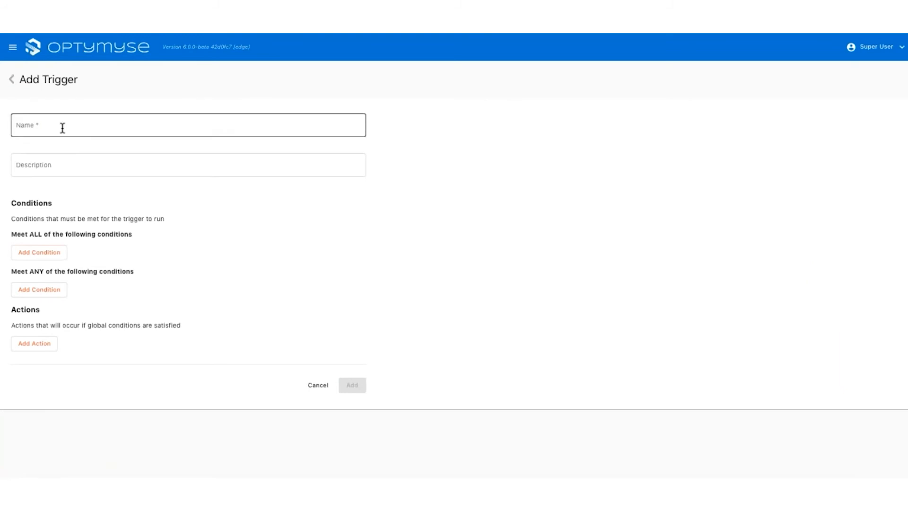
pyautogui.click(62, 126)
pyautogui.write('Resource is low')
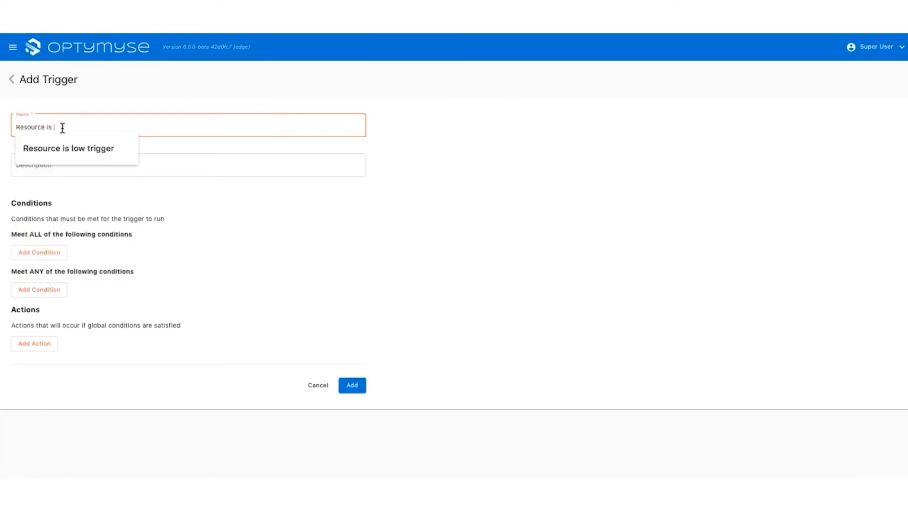
pyautogui.write(' popup')
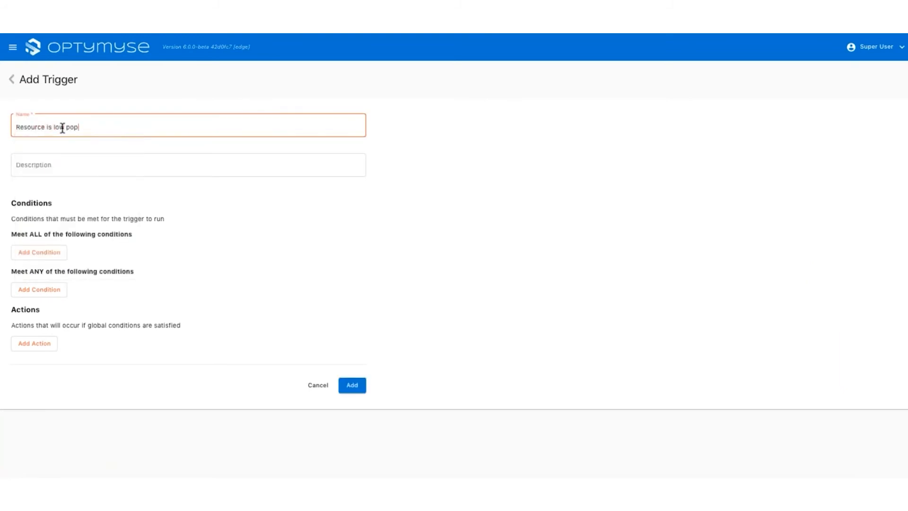
pyautogui.click(266, 271)
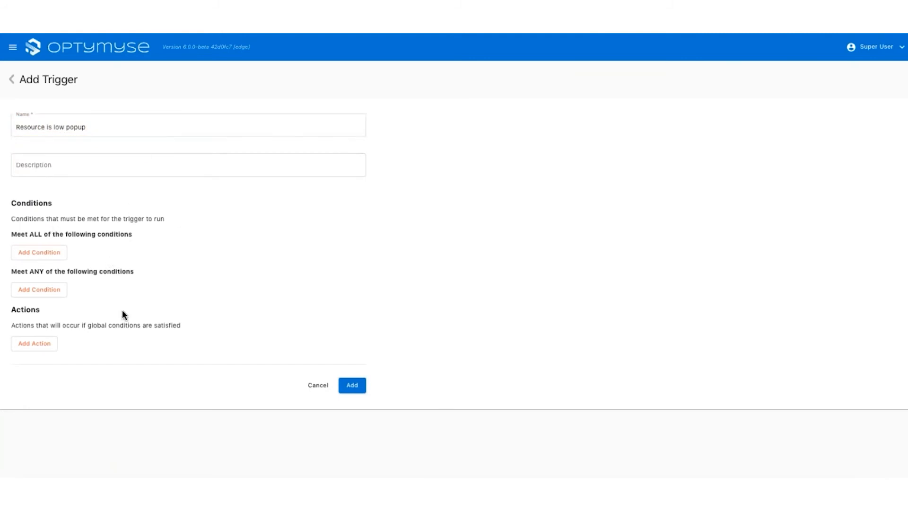
# Add a meet-ALL condition on a Field Value, using connector CWDemoData, feed CallHandling and field inQueue
pyautogui.click(47, 253)
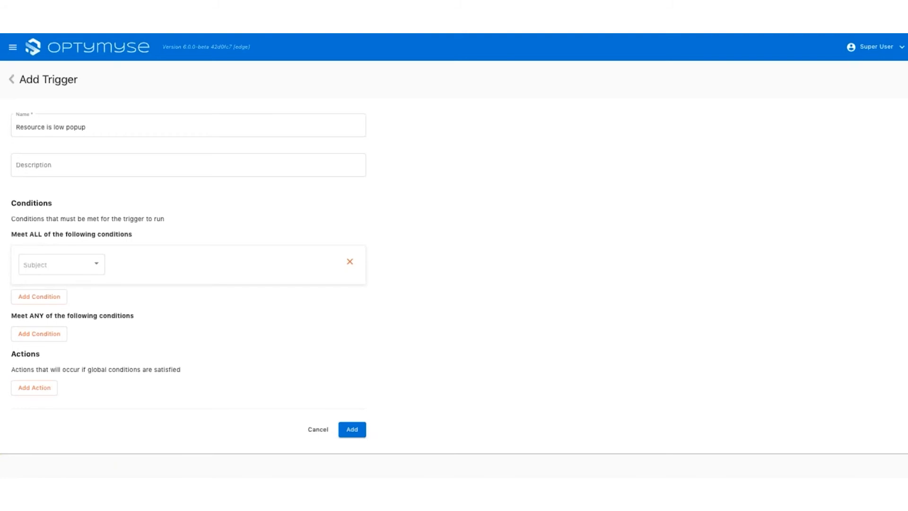
pyautogui.click(69, 268)
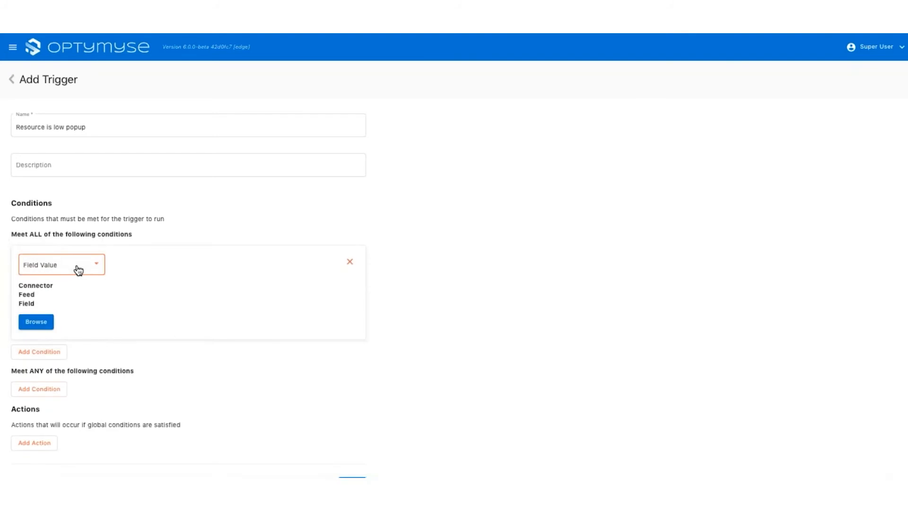
pyautogui.click(37, 323)
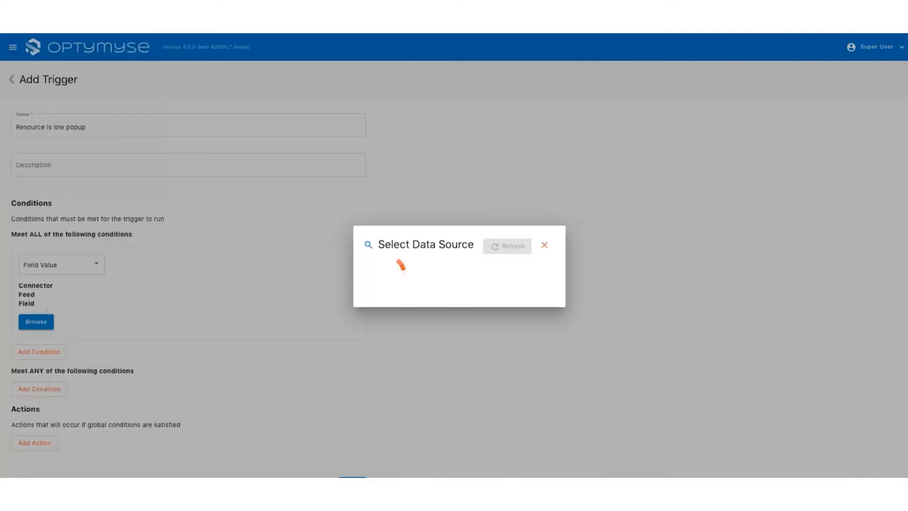
pyautogui.click(368, 282)
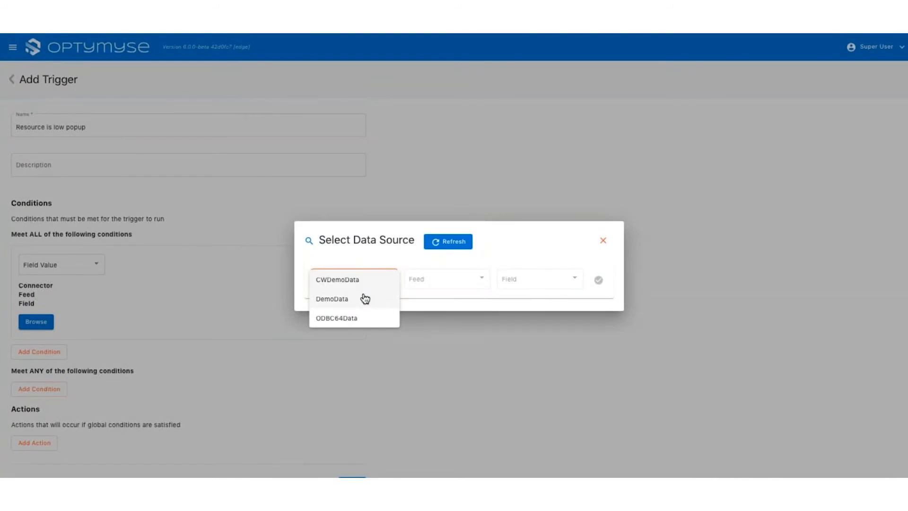
pyautogui.click(371, 280)
pyautogui.click(427, 280)
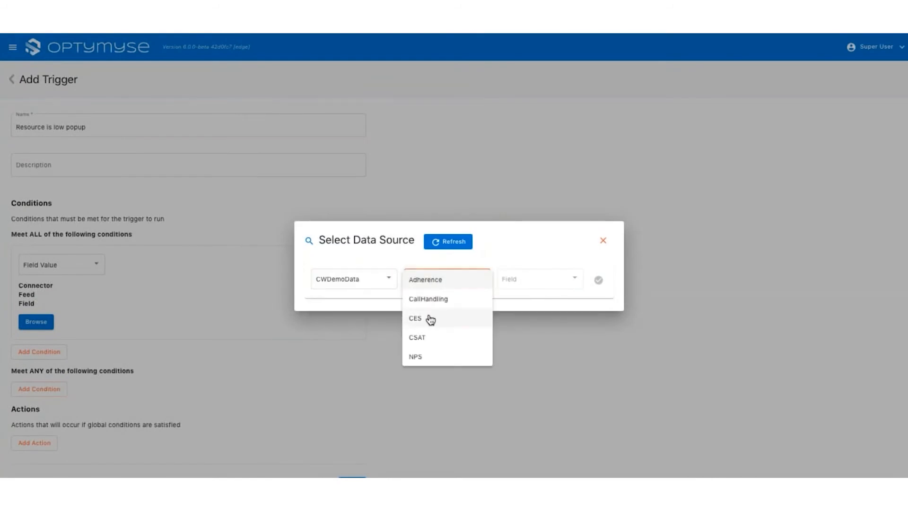
pyautogui.click(446, 300)
pyautogui.click(513, 284)
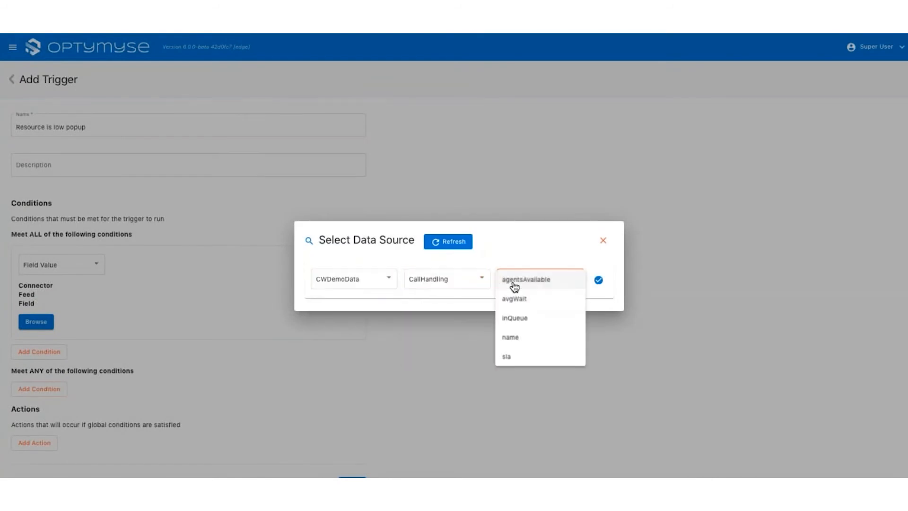
pyautogui.click(516, 317)
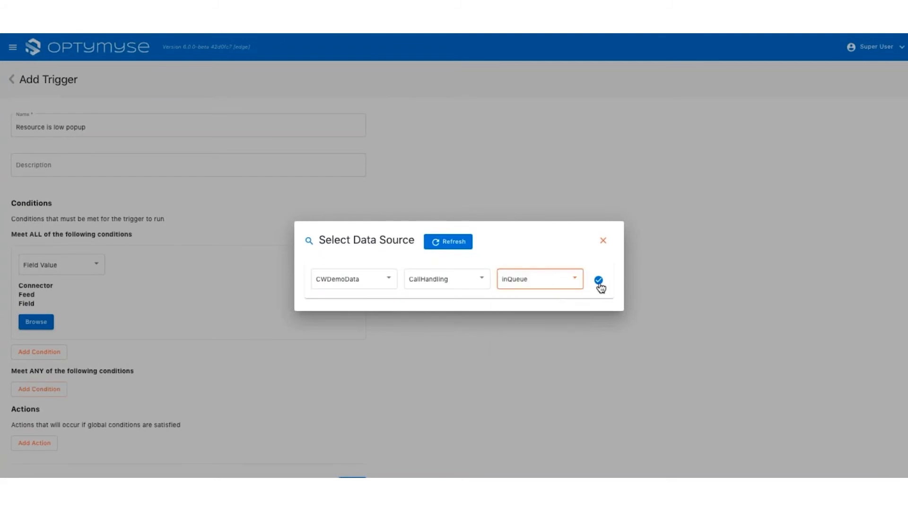
pyautogui.click(599, 280)
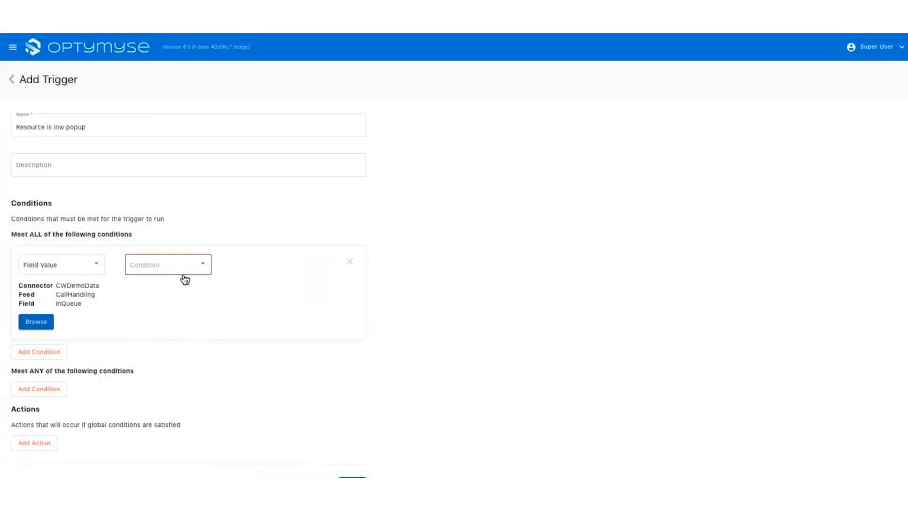
# Set the inQueue condition to greater than or equal to 3
pyautogui.click(185, 280)
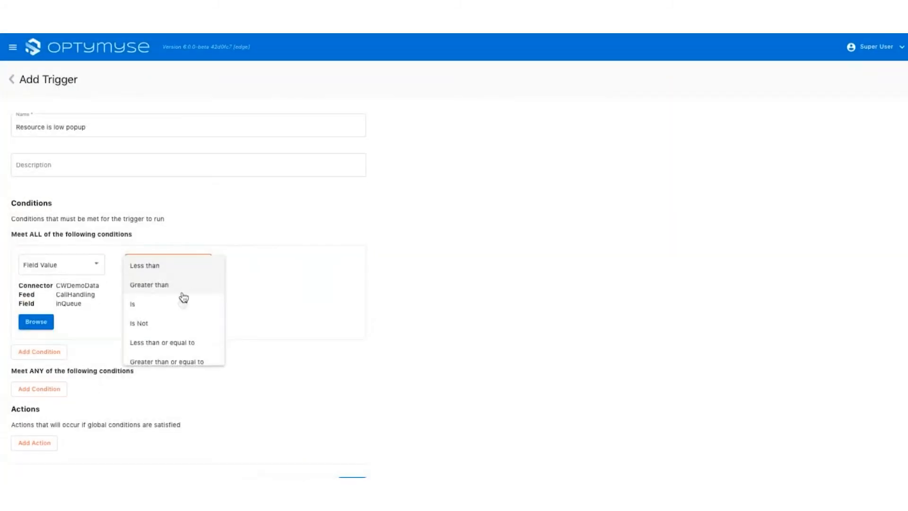
pyautogui.click(195, 361)
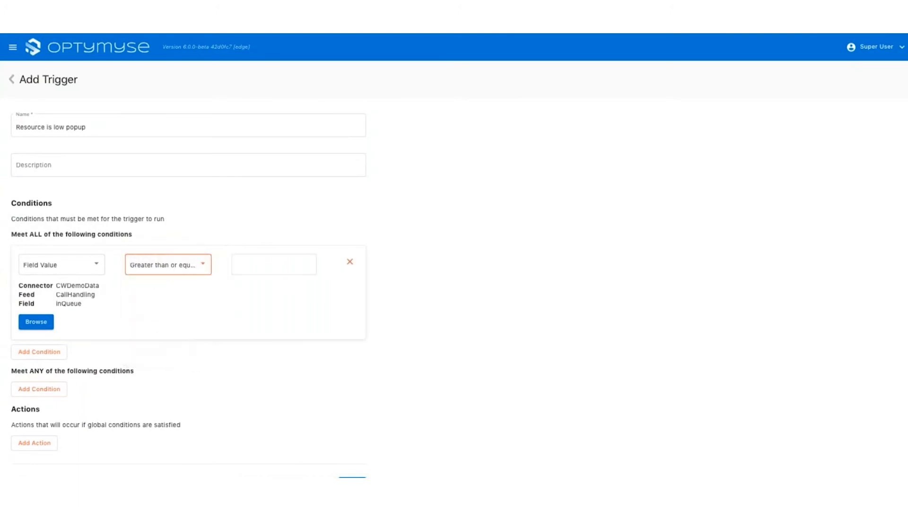
pyautogui.click(274, 265)
pyautogui.write('3')
pyautogui.click(444, 268)
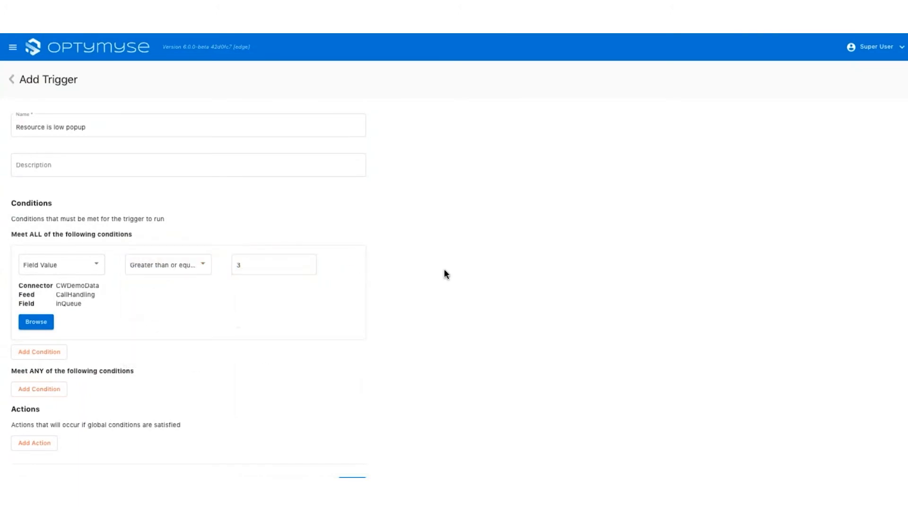
# Add a second meet-ALL condition on a Field Value, using connector CWDemoData, feed CallHandling and field agentsAvailable
pyautogui.click(31, 352)
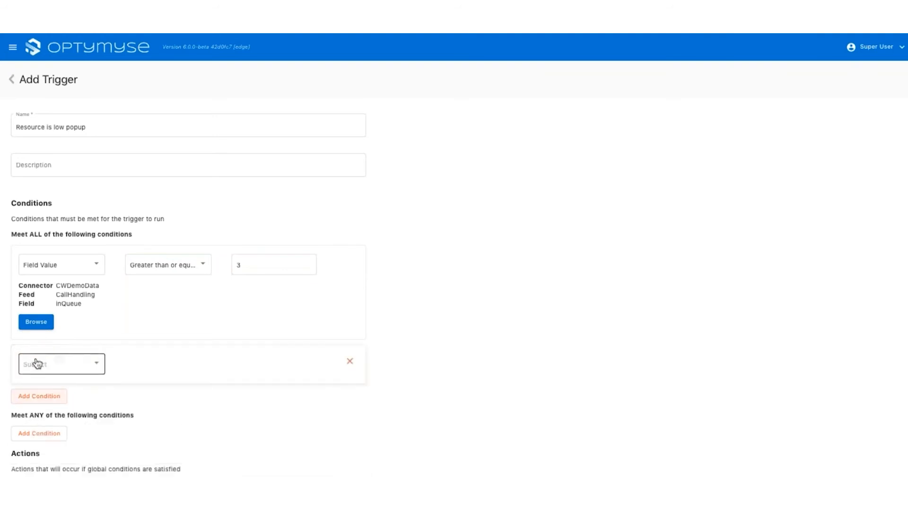
pyautogui.click(61, 362)
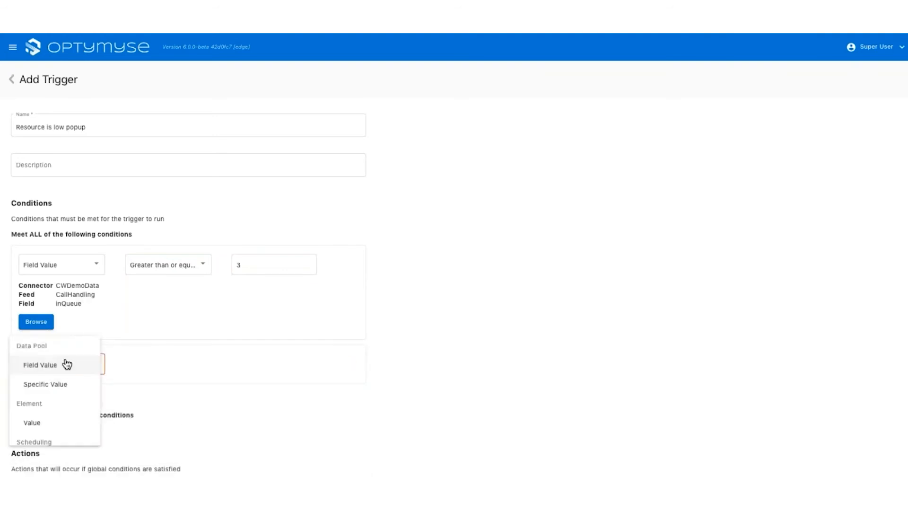
pyautogui.click(67, 363)
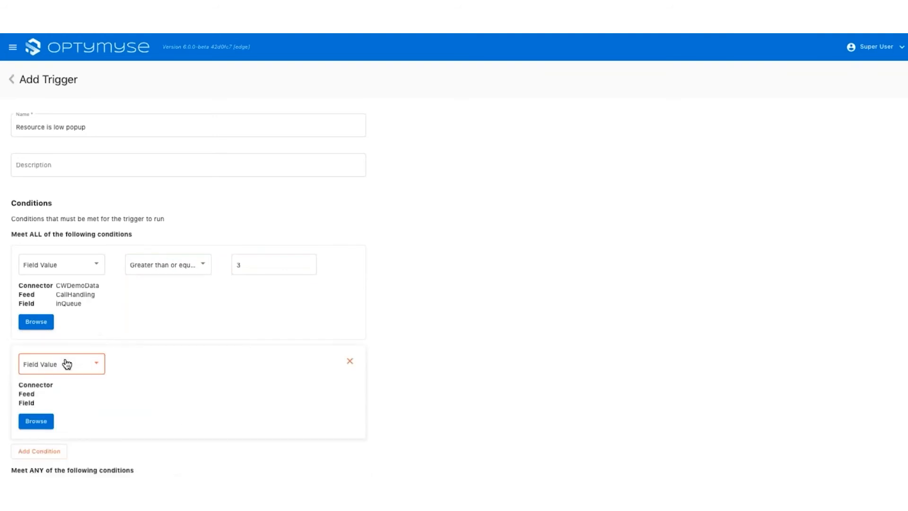
pyautogui.click(42, 422)
pyautogui.click(327, 280)
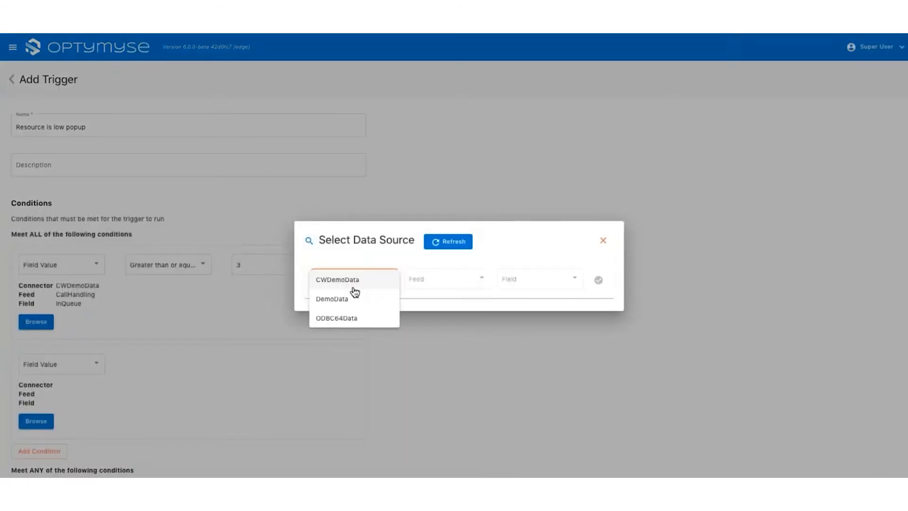
pyautogui.click(366, 280)
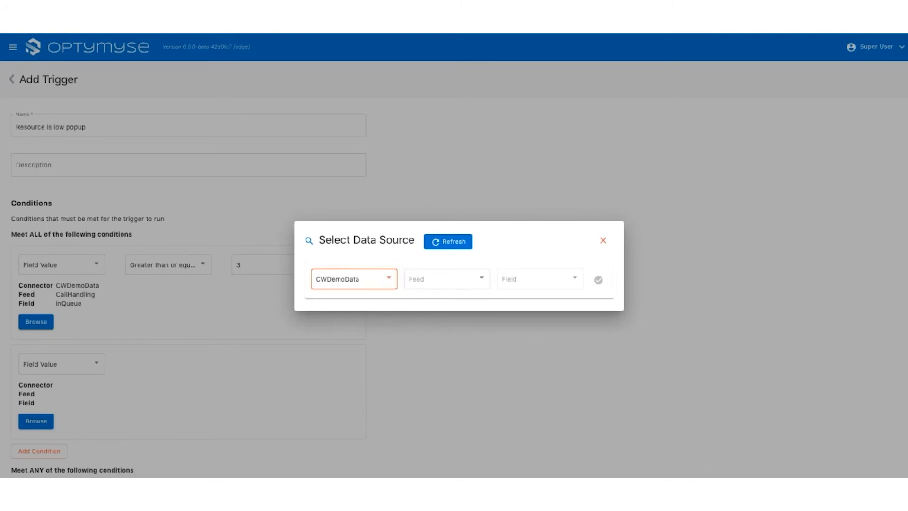
pyautogui.click(445, 279)
pyautogui.click(444, 299)
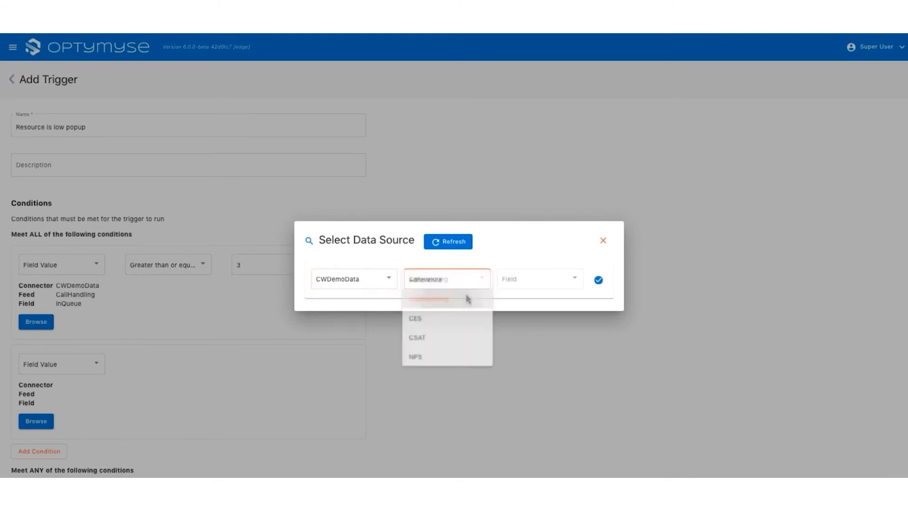
pyautogui.click(523, 284)
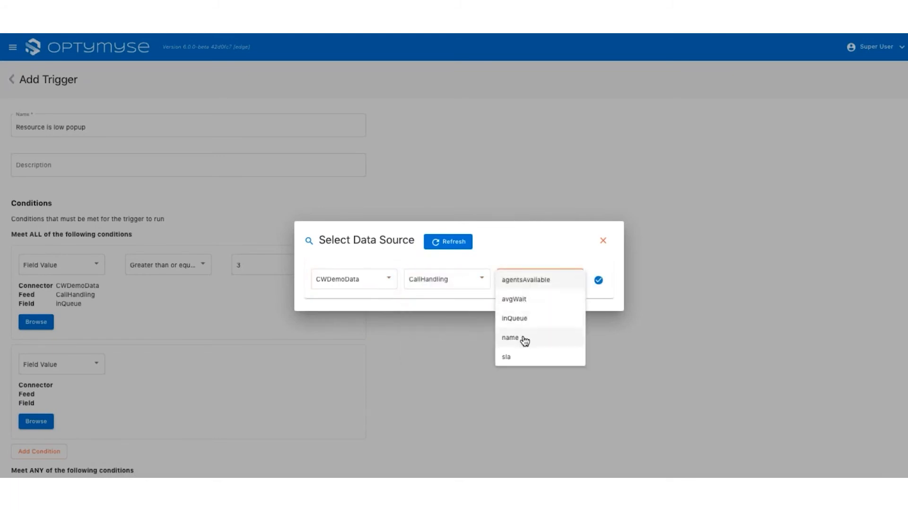
pyautogui.click(546, 288)
pyautogui.click(598, 281)
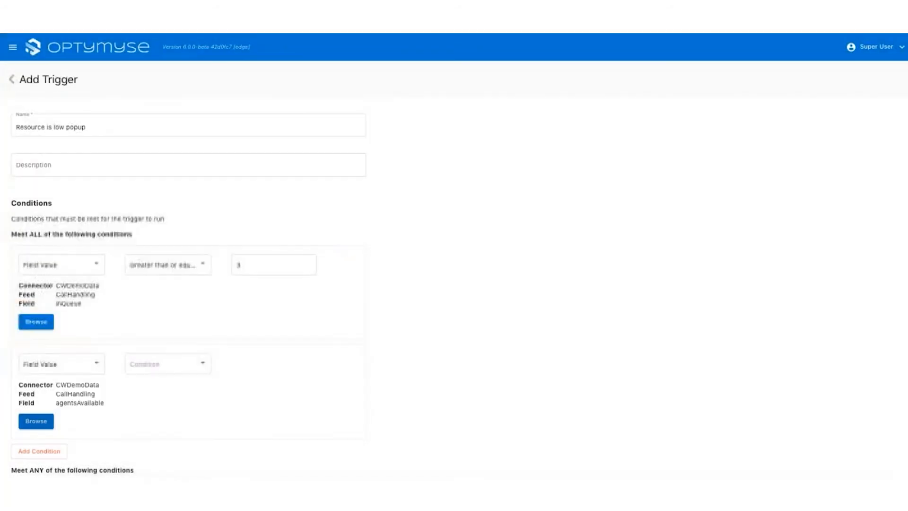
# Set the agentsAvailable condition to less than or equal to 3
pyautogui.click(178, 369)
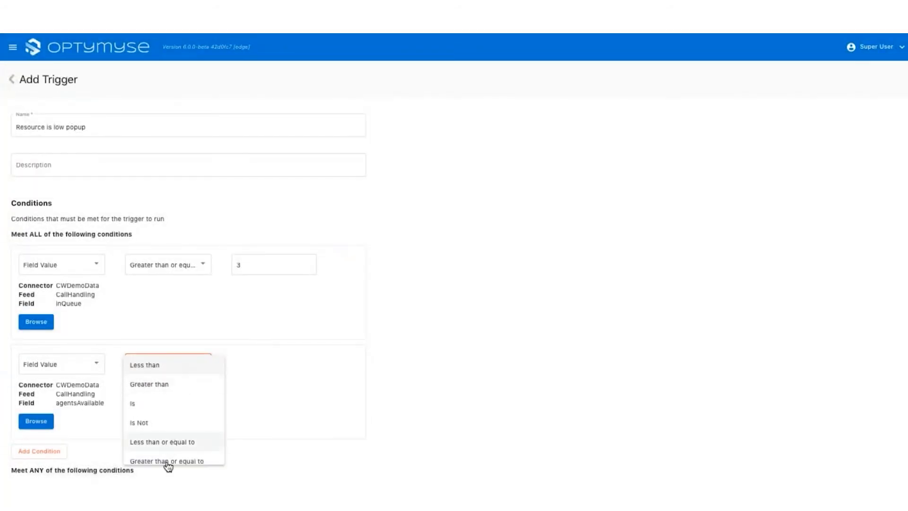
pyautogui.click(169, 461)
pyautogui.click(168, 364)
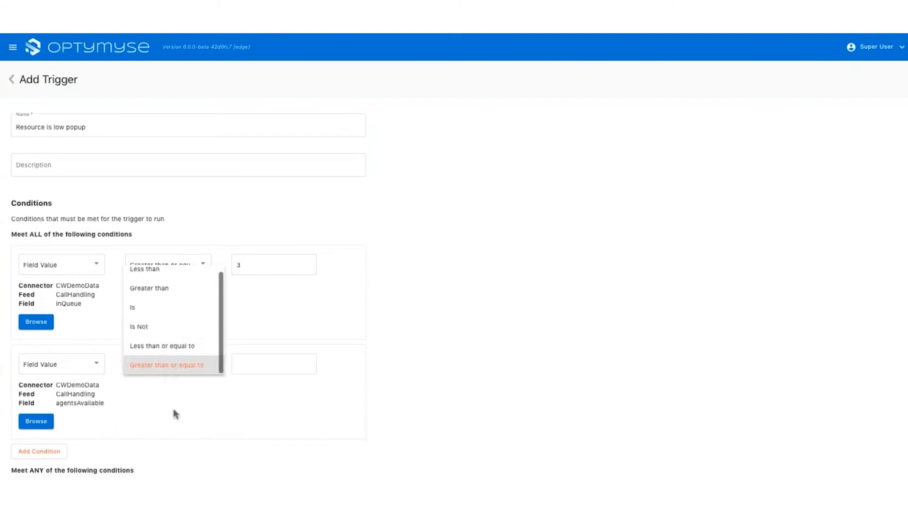
pyautogui.click(194, 350)
pyautogui.click(242, 359)
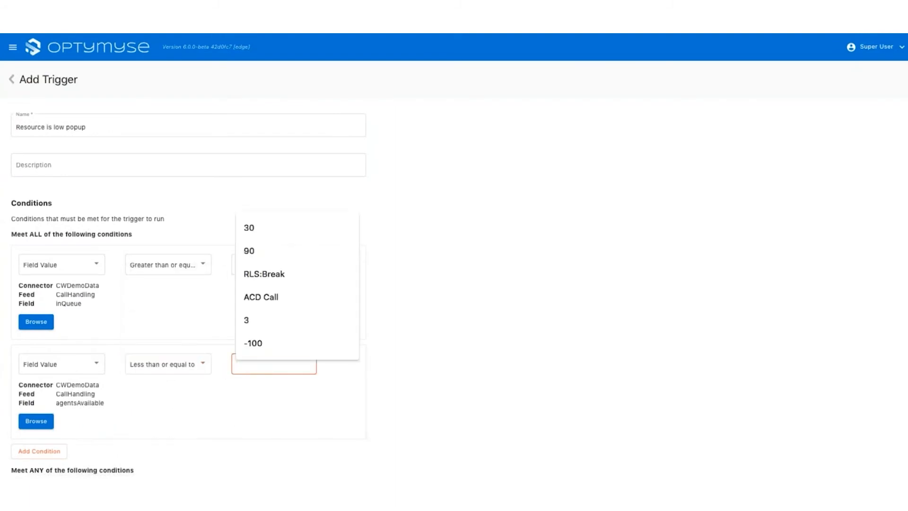
pyautogui.click(247, 320)
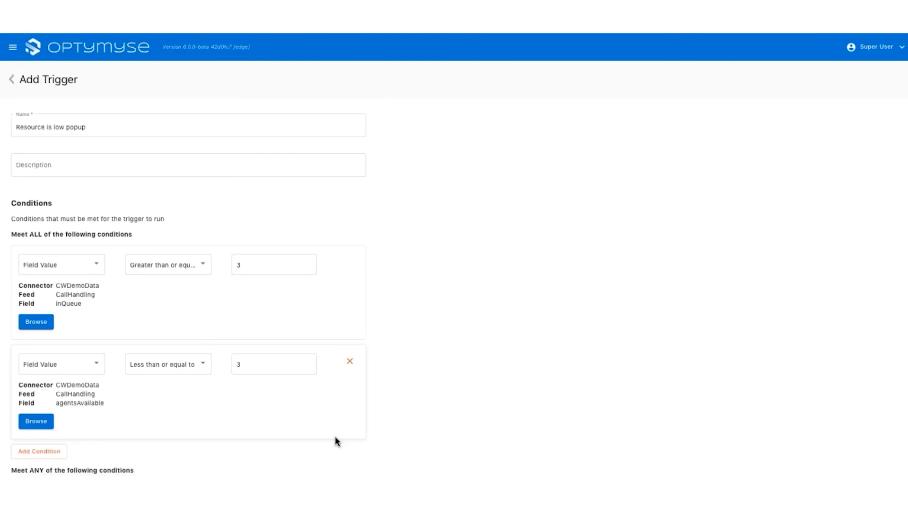
# Add a Show action to the trigger and save the new trigger
pyautogui.scroll(-3, 267, 413)
pyautogui.click(44, 433)
pyautogui.click(52, 448)
pyautogui.scroll(-3, 54, 428)
pyautogui.click(51, 424)
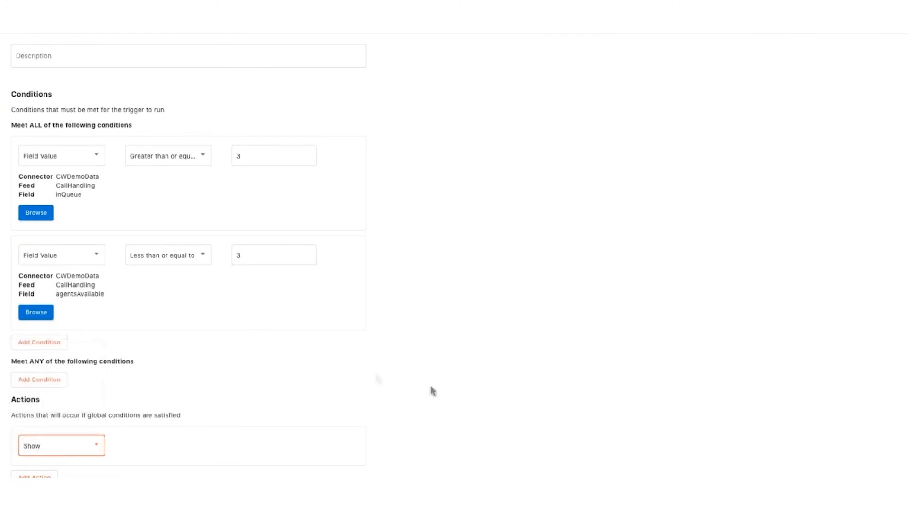
pyautogui.scroll(-2, 360, 353)
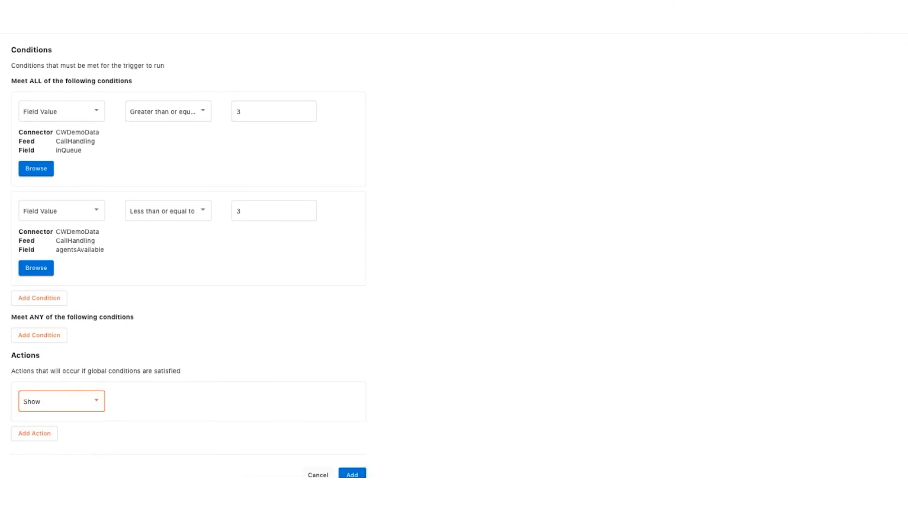
pyautogui.click(352, 473)
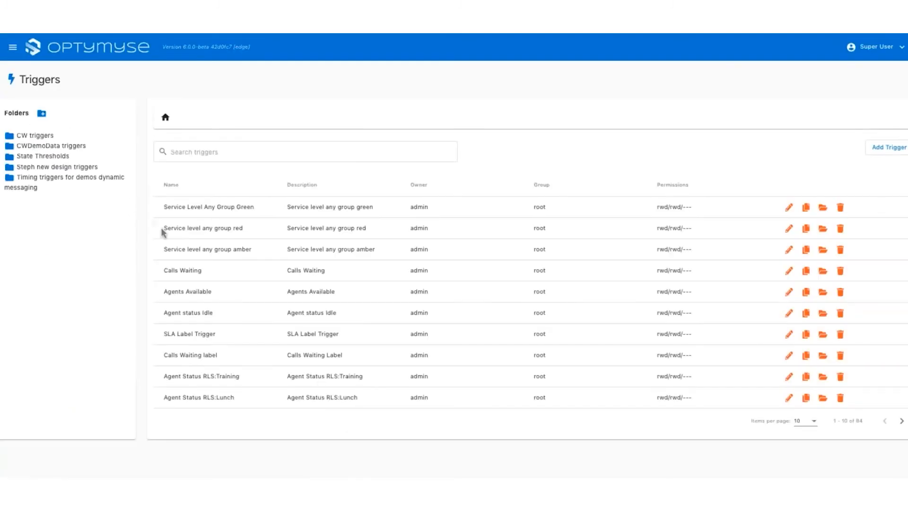
# Search the content library for "smart" and open "Smart Design DO NOT DELETE" in the designer
pyautogui.click(13, 47)
pyautogui.click(47, 148)
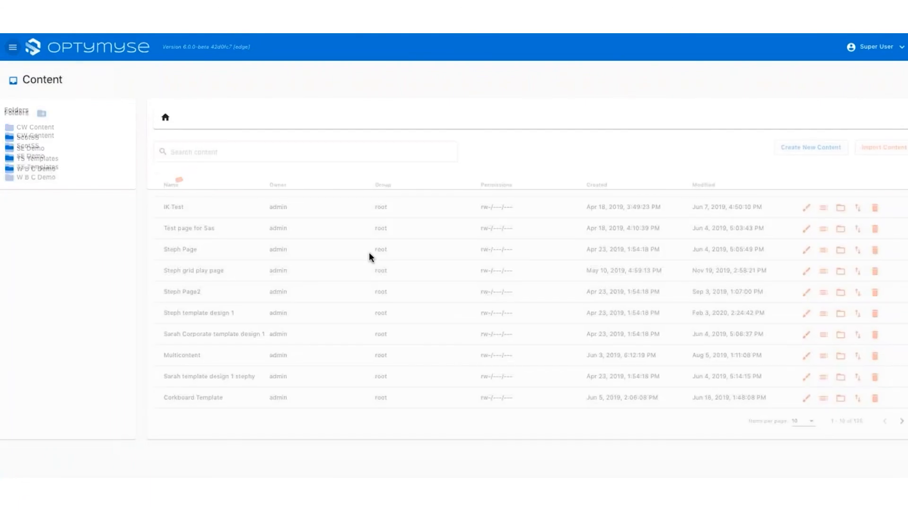
pyautogui.click(353, 159)
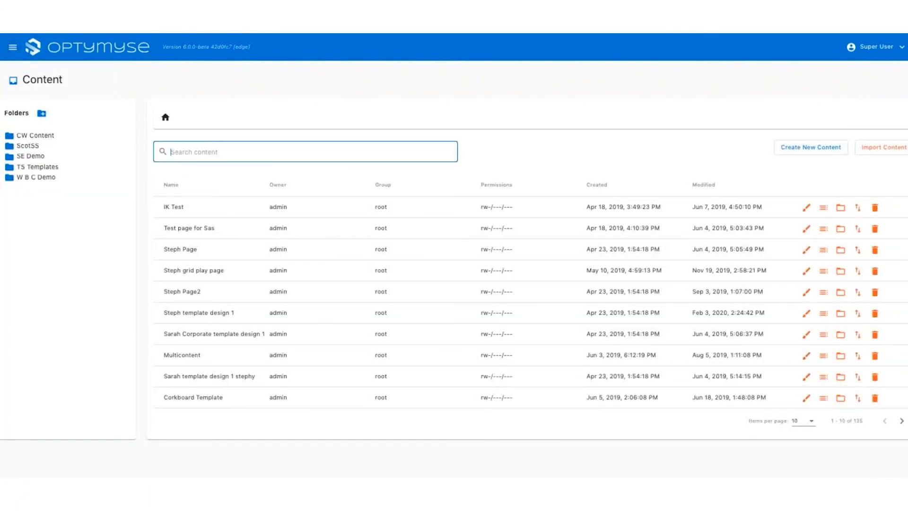
pyautogui.write('smart')
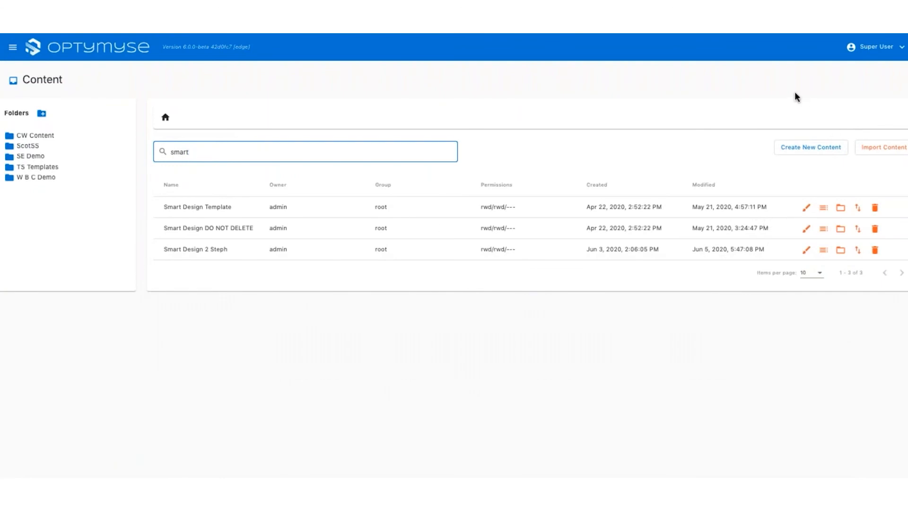
pyautogui.click(807, 229)
# Select the "Resource is low popup" layer and examine the assigned triggers in the properties of its "RESOURCE IS RUNNING LOW !" label
pyautogui.click(872, 259)
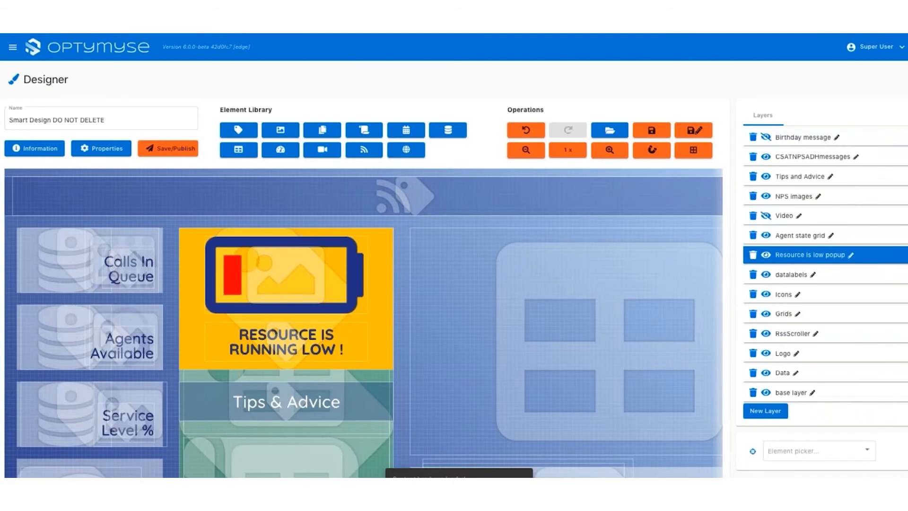
pyautogui.doubleClick(286, 339)
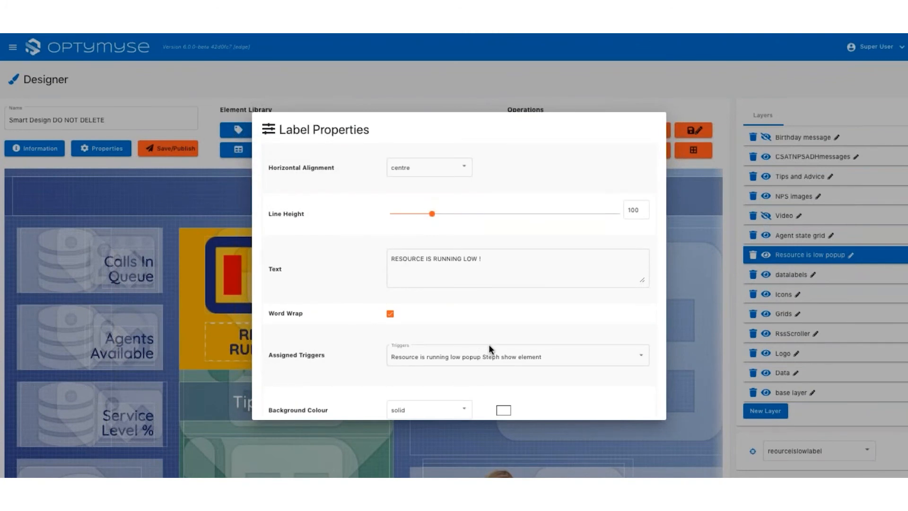
pyautogui.click(541, 362)
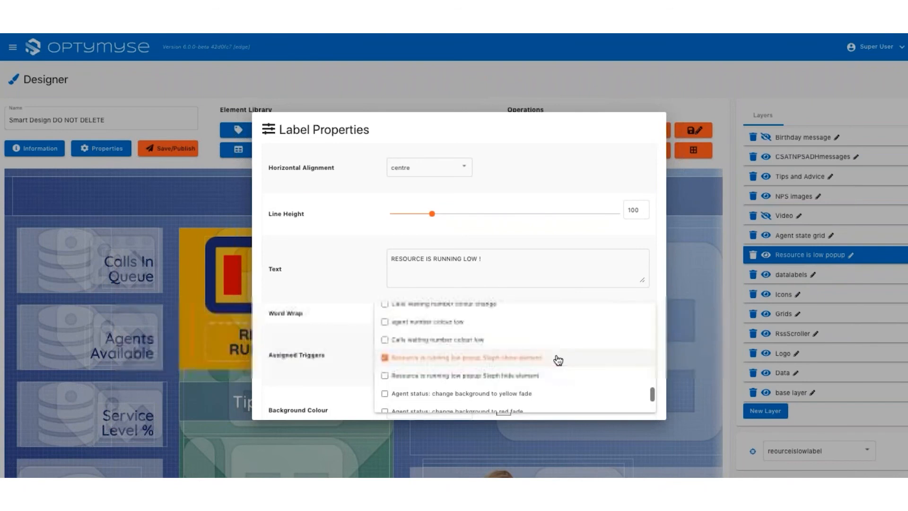
pyautogui.scroll(-10, 544, 354)
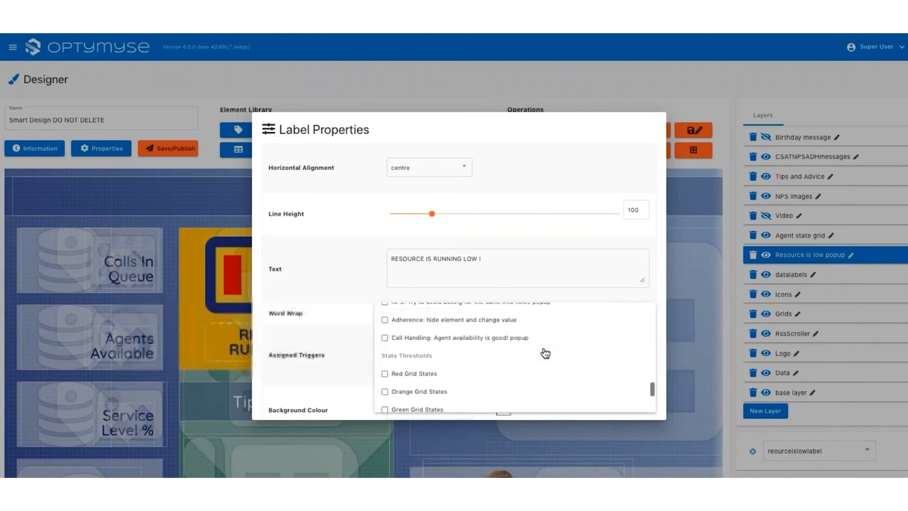
pyautogui.scroll(-6, 545, 354)
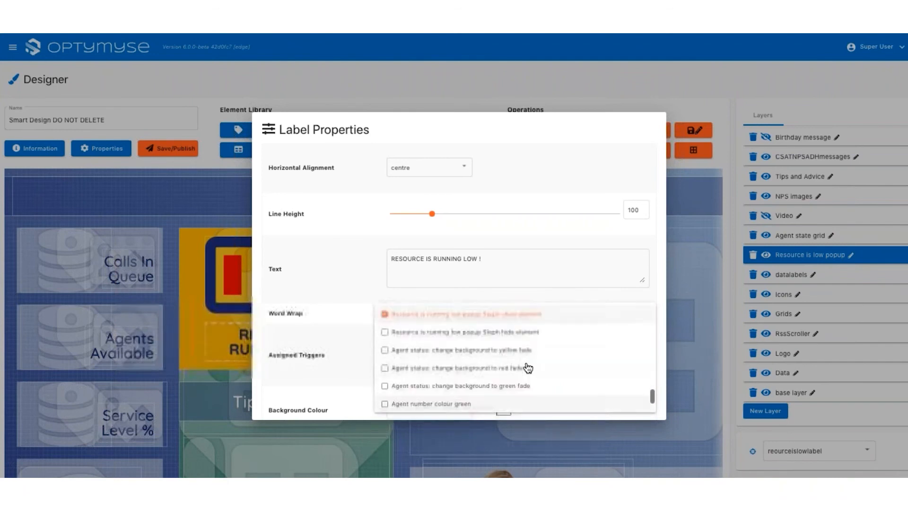
pyautogui.scroll(-2, 525, 368)
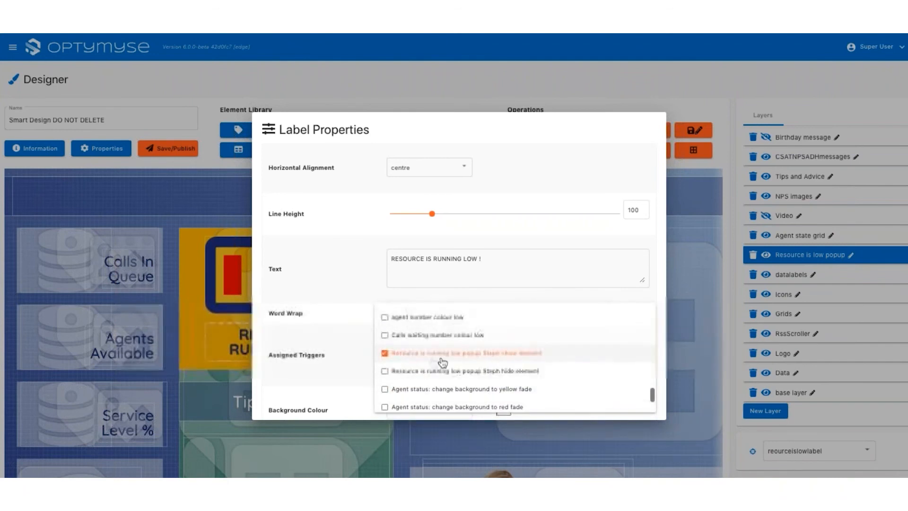
pyautogui.click(336, 322)
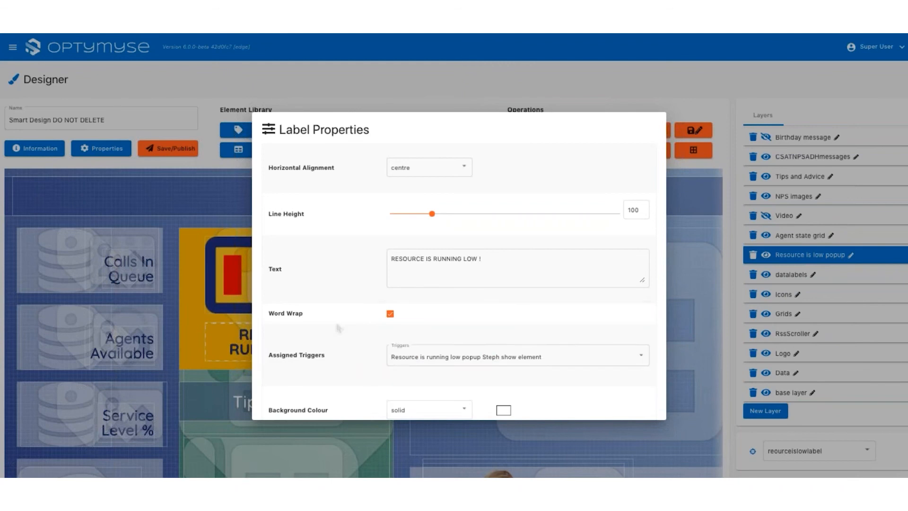
pyautogui.scroll(-10, 454, 331)
pyautogui.click(632, 390)
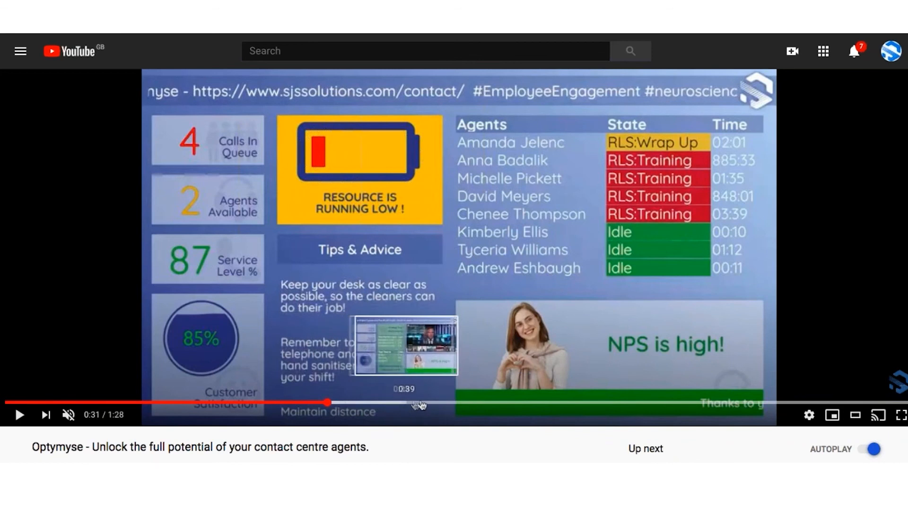
# In the YouTube demo video, view the dashboard at 0:40 and at 0:34 to compare it without and with the low-resource popup
pyautogui.click(422, 402)
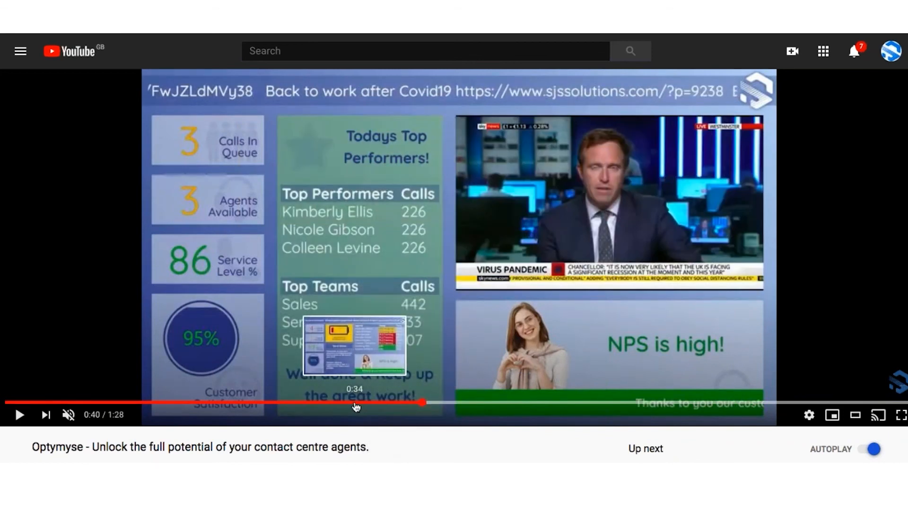
pyautogui.click(355, 403)
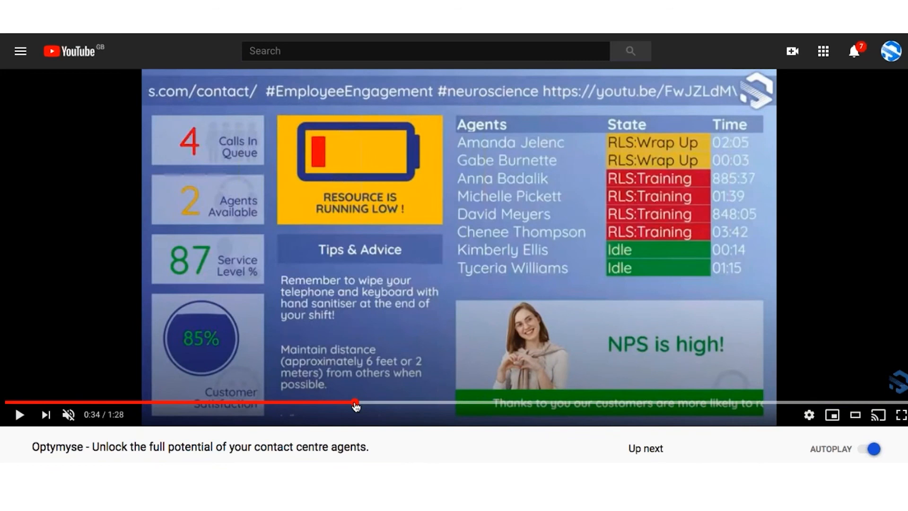